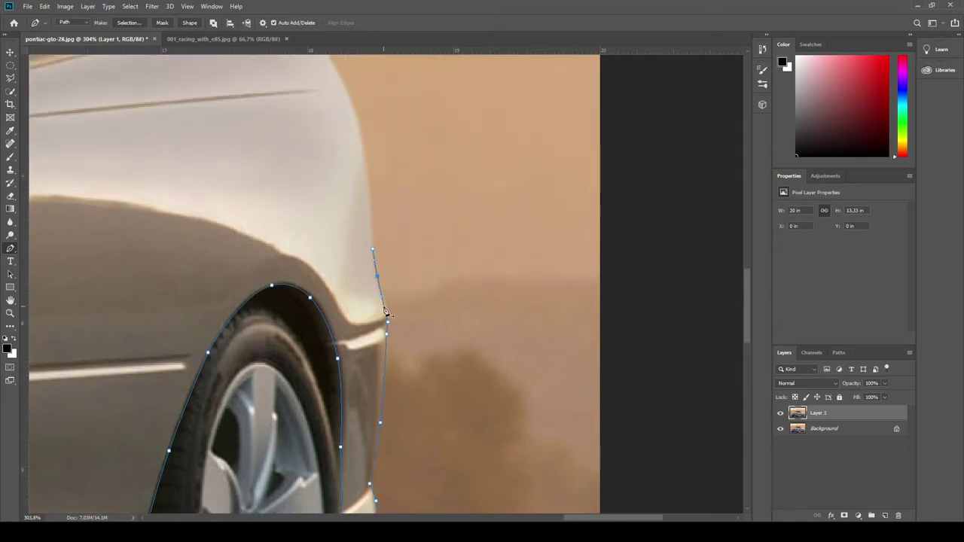
Trace the car's rear body edge with the Pen path from the bumper up to the outer edge of the spoiler.
left_click_drag(383, 305, 385, 304)
scroll(385, 288, "up", 6)
left_click(353, 198)
left_click_drag(363, 272, 330, 264)
scroll(371, 298, "up", 7)
left_click(314, 211)
left_click(292, 188)
scroll(349, 314, "up", 4)
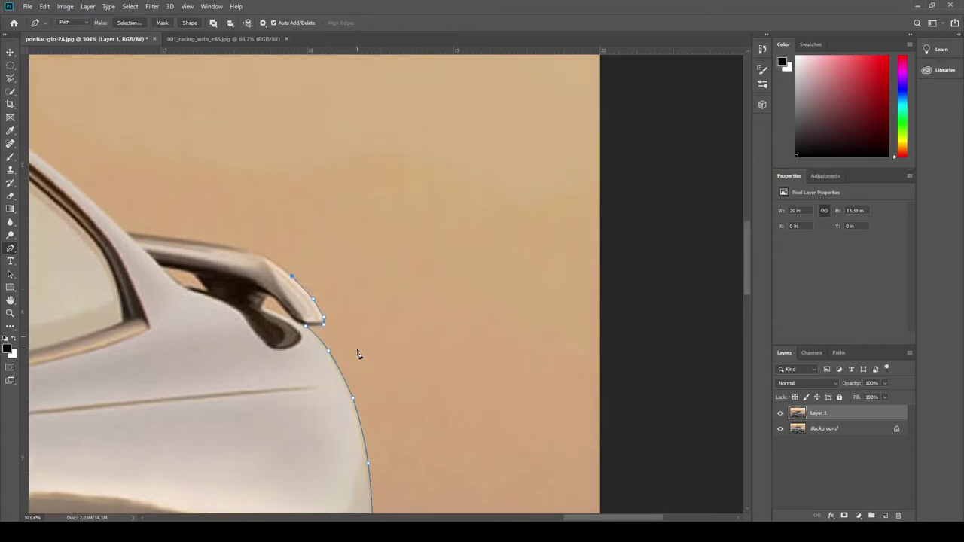
Continue the path along the spoiler's upper edge and up the rear pillar, curving the segments to follow the body.
left_click_drag(577, 518, 541, 518)
left_click_drag(508, 295, 519, 283)
scroll(520, 286, "up", 6)
left_click(196, 179)
left_click_drag(300, 259, 303, 249)
scroll(304, 253, "up", 5)
Extend the path along the car's roofline with curved segments down to the top of the windshield.
left_click_drag(561, 518, 507, 519)
left_click(332, 168)
left_click_drag(471, 202, 476, 188)
scroll(497, 338, "up", 2)
left_click_drag(510, 518, 455, 519)
left_click(239, 199)
left_click_drag(463, 203, 463, 196)
scroll(540, 316, "up", 1)
left_click_drag(475, 518, 425, 519)
left_click(175, 295)
left_click_drag(360, 262, 343, 243)
Trace the path down the windshield pillar and around the outline of the far side mirror.
scroll(257, 463, "left", 5)
scroll(257, 464, "down", 1)
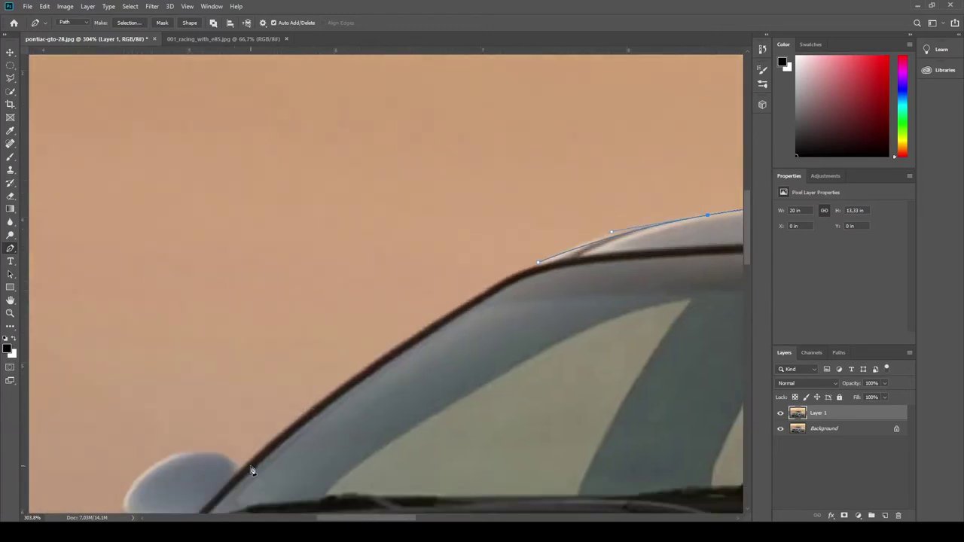
scroll(355, 419, "down", 1)
left_click(171, 383)
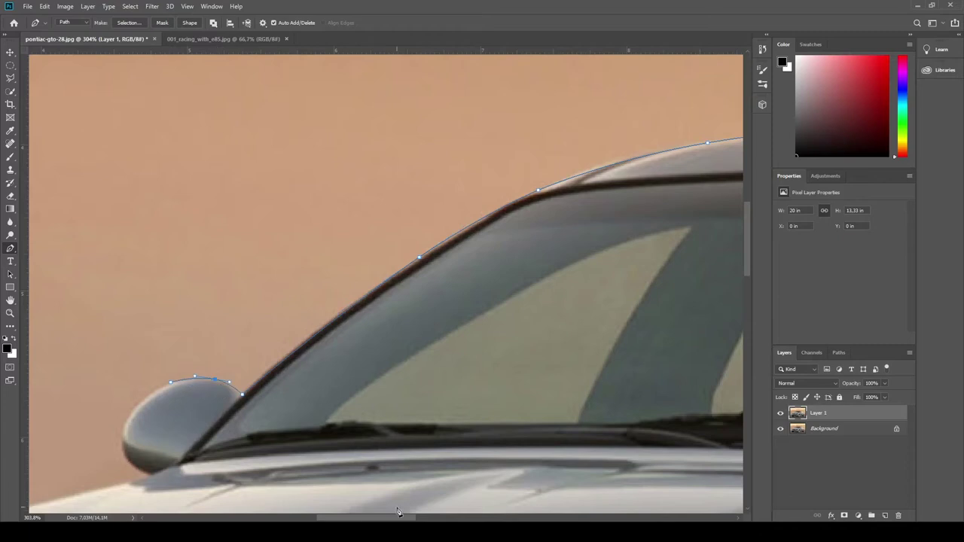
scroll(341, 400, "left", 3)
scroll(341, 400, "down", 1)
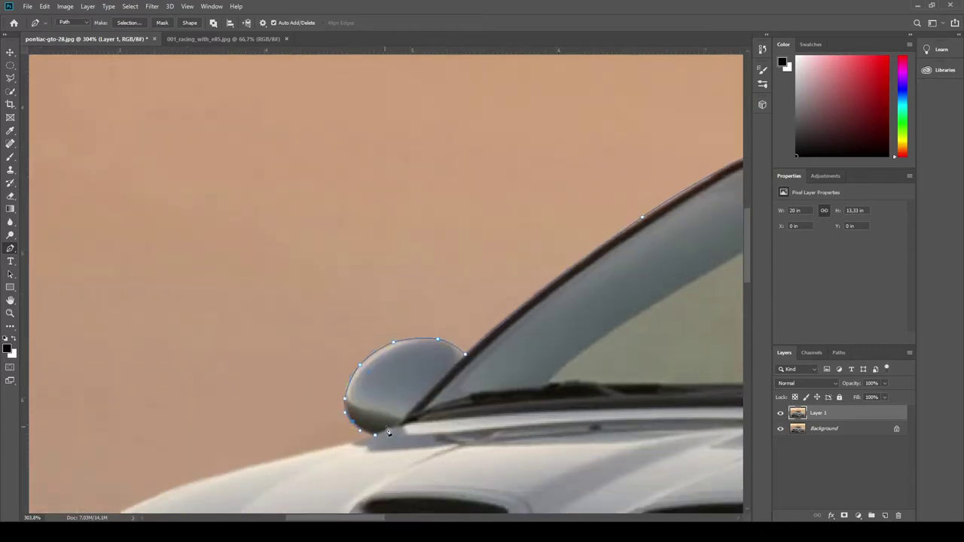
scroll(350, 423, "down", 1)
Trace the hood's outer edge down past the headlight, bending the segments to match the body curve.
scroll(361, 453, "left", 3)
left_click(383, 409)
scroll(286, 404, "down", 1)
left_click(197, 457)
left_click(284, 397)
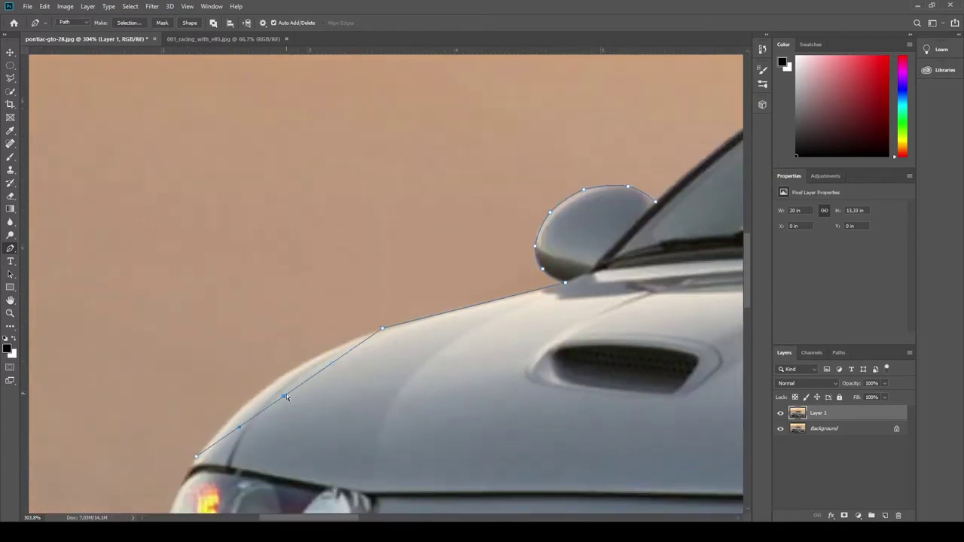
left_click_drag(284, 397, 270, 382)
scroll(323, 409, "down", 3)
left_click(153, 413)
left_click_drag(174, 366, 167, 362)
Trace the front bumper's outer edge, close the path at its start and convert it into a selection.
scroll(157, 413, "down", 1)
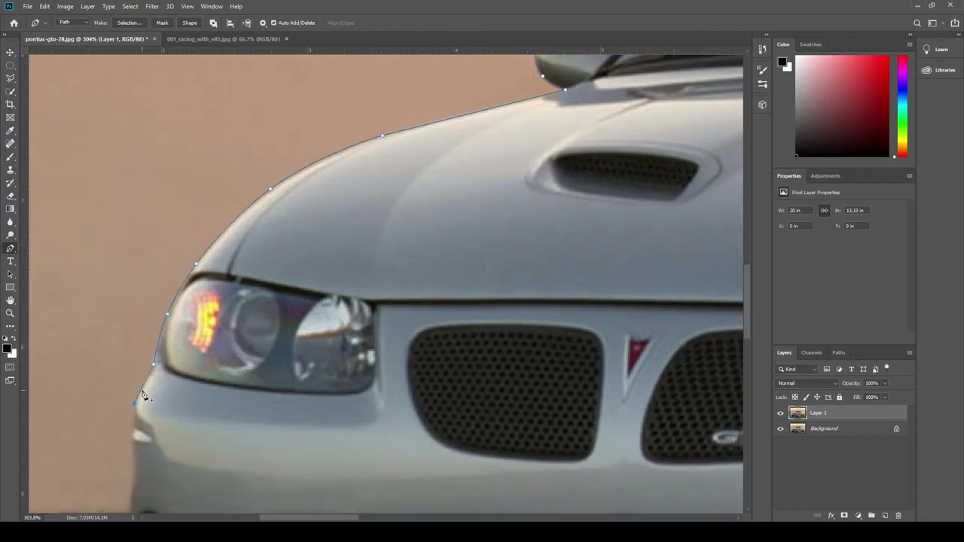
scroll(143, 396, "down", 1)
scroll(132, 403, "down", 2)
left_click(129, 407)
scroll(132, 413, "down", 1)
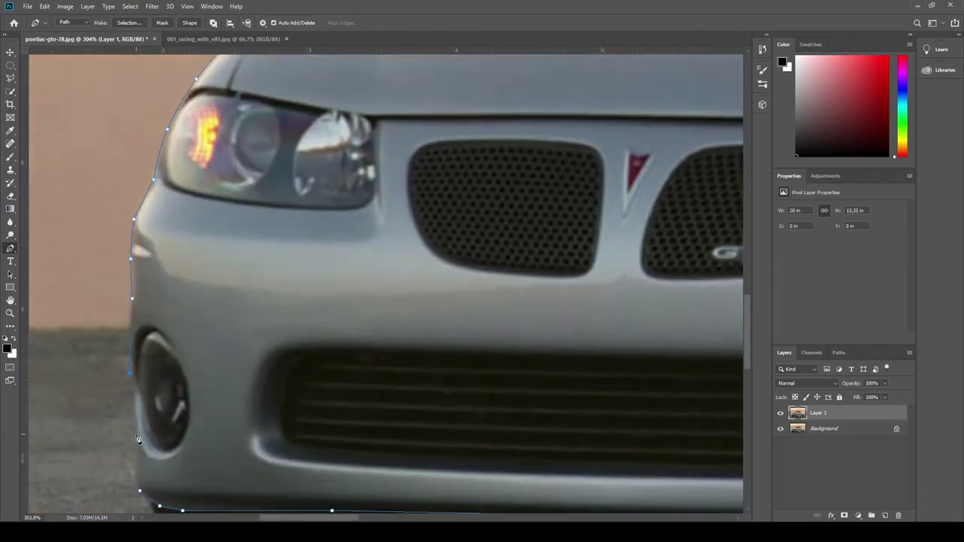
key("i")
key("p")
key("ctrl+Return")
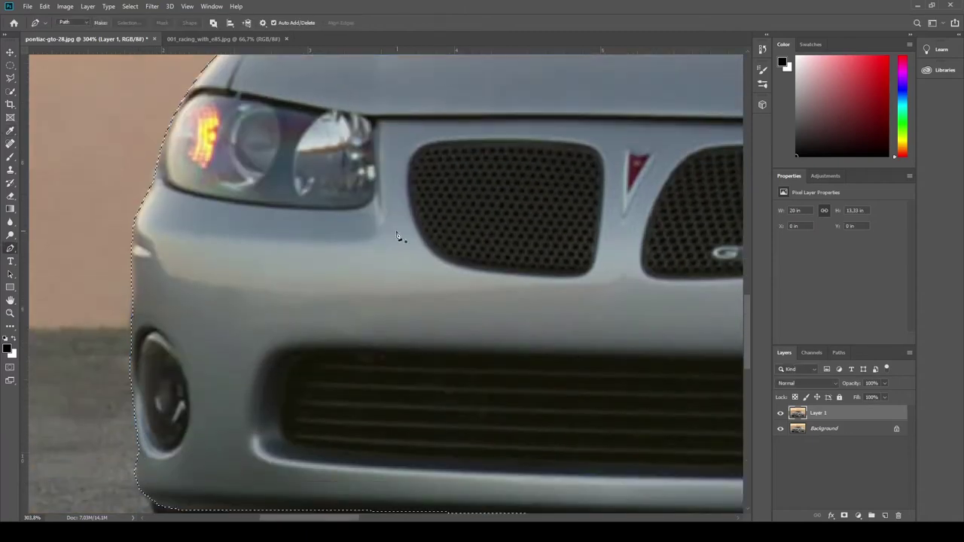
Copy the selected car body and paste it into the 001_racing_with_e85.jpg document.
scroll(399, 238, "down", 7)
left_click(224, 39)
key("ctrl+v")
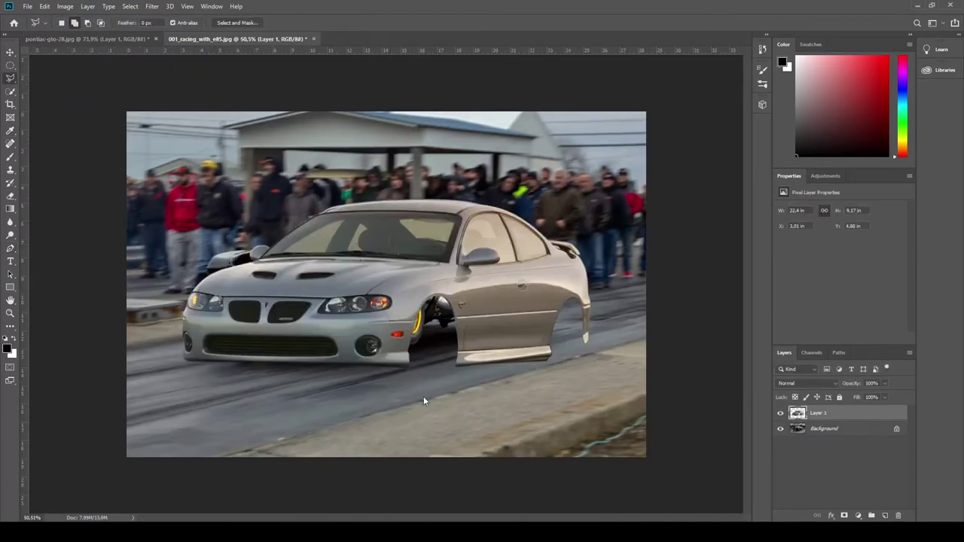
Transform the pasted car body to fit over the drag car, scaling it to about 87%, rotating it about 0.85° and narrowing it slightly.
key("ctrl+t")
mouse_move(477, 265)
left_mouse_down()
mouse_move(417, 198)
mouse_move(495, 263)
left_mouse_up()
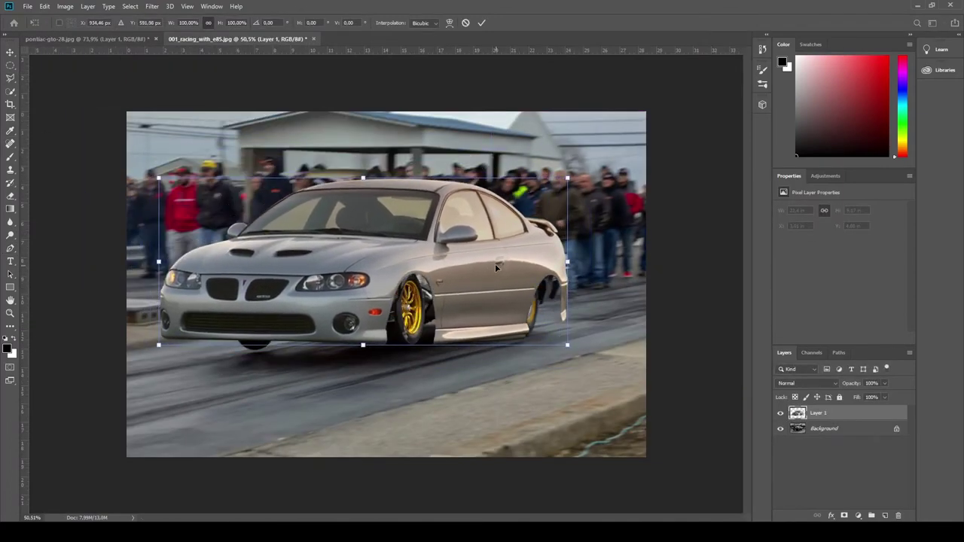
left_click_drag(565, 180, 541, 193)
left_click_drag(476, 272, 487, 269)
left_click_drag(171, 266, 192, 268)
left_click_drag(574, 176, 573, 180)
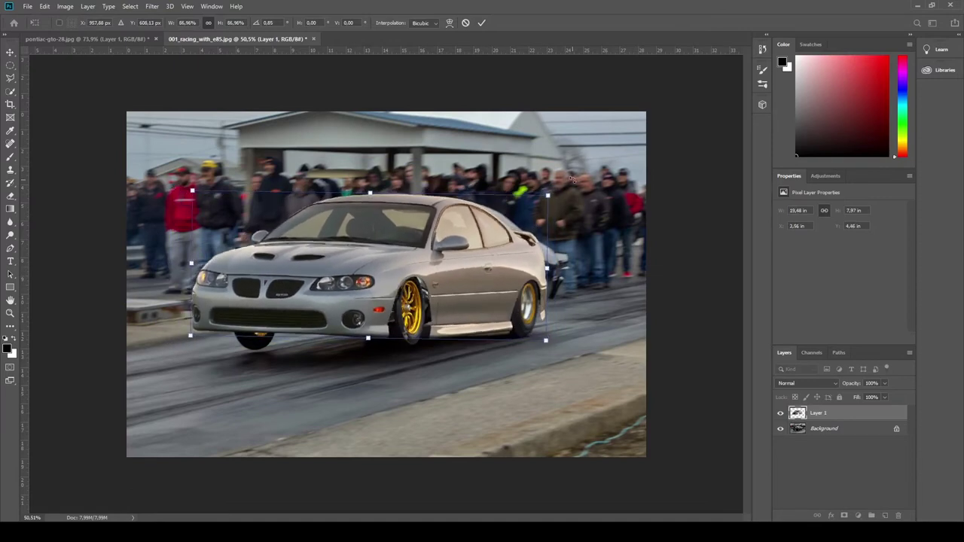
left_click_drag(510, 259, 508, 255)
left_click_drag(190, 261, 200, 261)
left_click(482, 23)
Duplicate the Background layer, with Layer 1 hidden temporarily to reveal the original car.
scroll(430, 256, "down", 10)
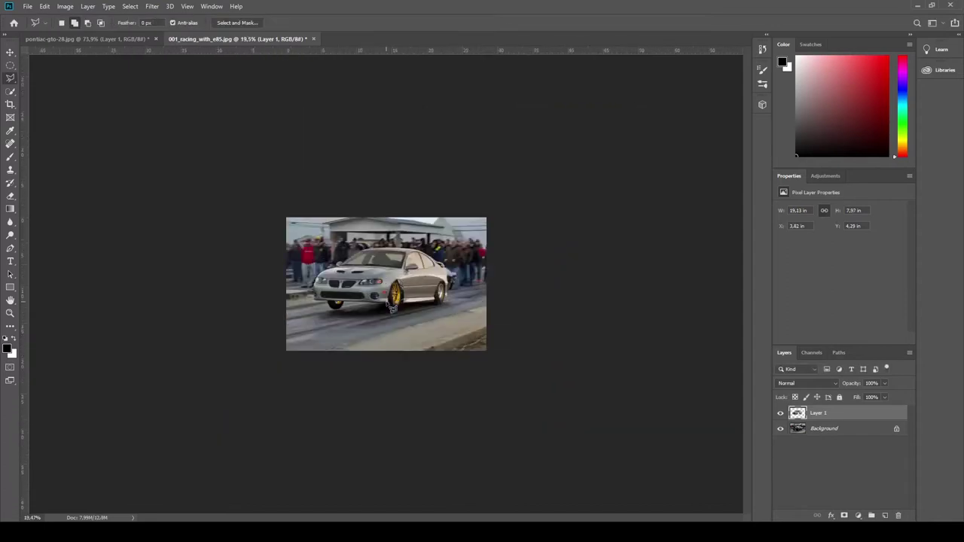
scroll(413, 312, "up", 13)
left_click(781, 412)
left_click(822, 429)
key("ctrl+j")
scroll(469, 340, "up", 1)
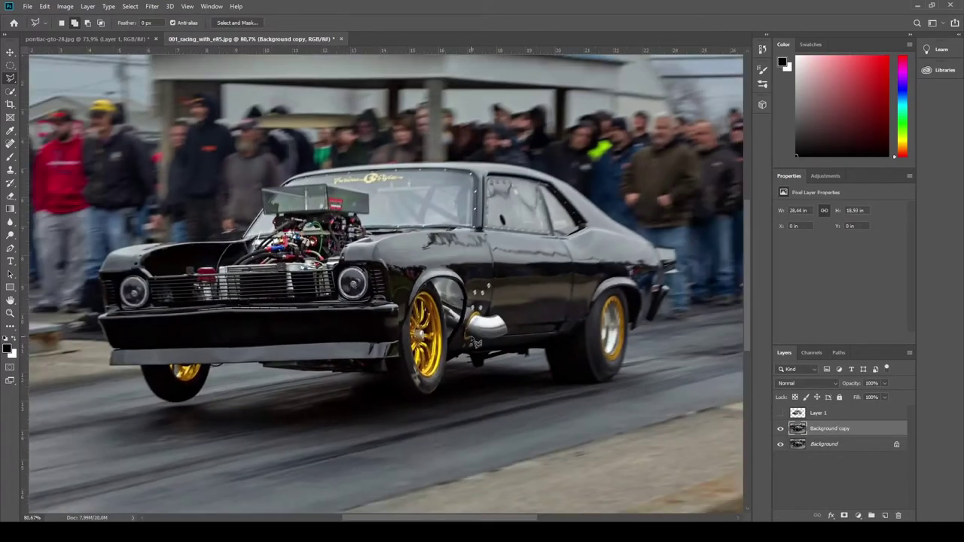
left_click(780, 413)
Select the gap between the front bumper and the near front tyre on the background copy and paint it black.
scroll(420, 340, "up", 7)
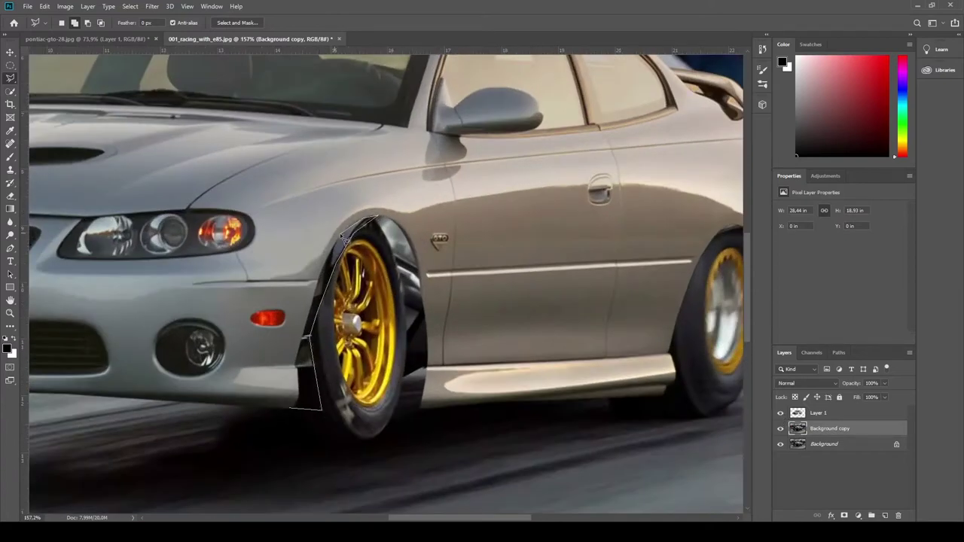
left_click(294, 411)
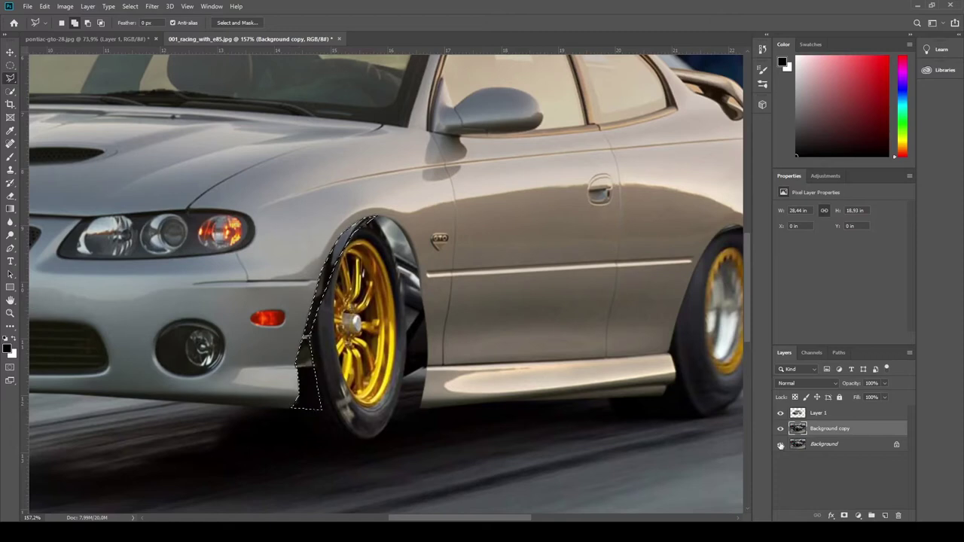
key("b")
key("ctrl+d")
left_click(10, 78)
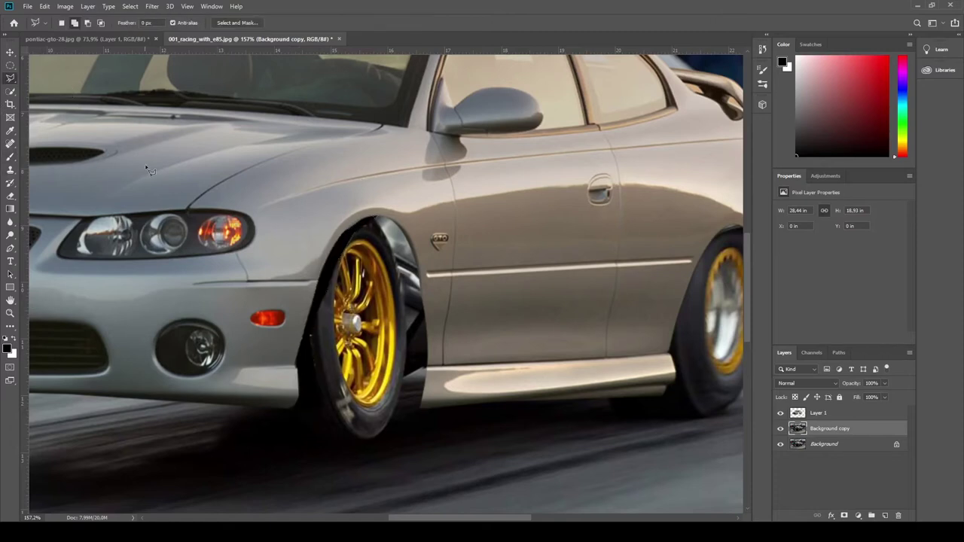
Select the wheel arch area behind the near front tyre, paint it black and clear the selection.
scroll(445, 333, "down", 17)
scroll(353, 311, "up", 14)
scroll(350, 315, "up", 3)
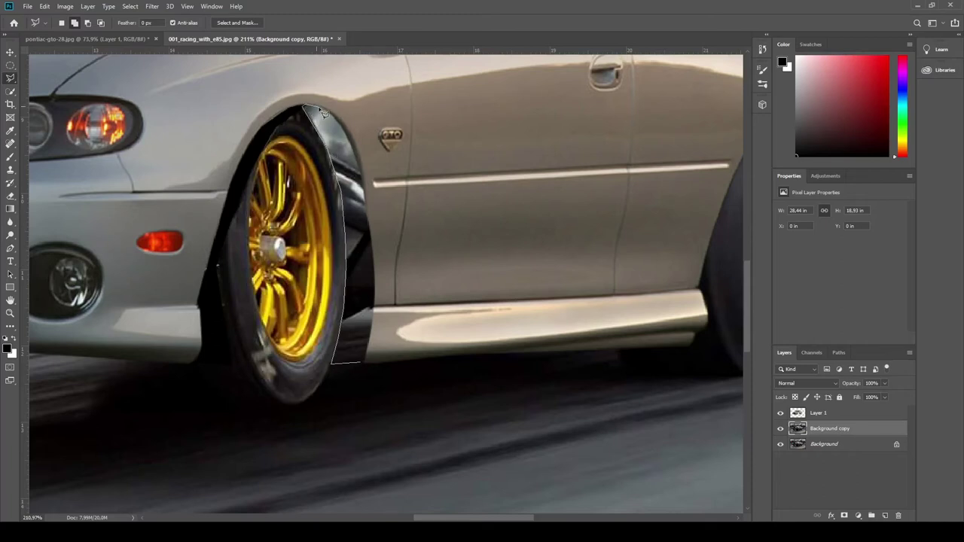
left_click(364, 364)
key("b")
left_click_drag(348, 177, 321, 372)
key("ctrl+d")
left_click(10, 79)
Select the gap above the rear tyre in the wheel arch, darken it to black and clear the selection.
scroll(328, 326, "down", 18)
scroll(331, 330, "up", 9)
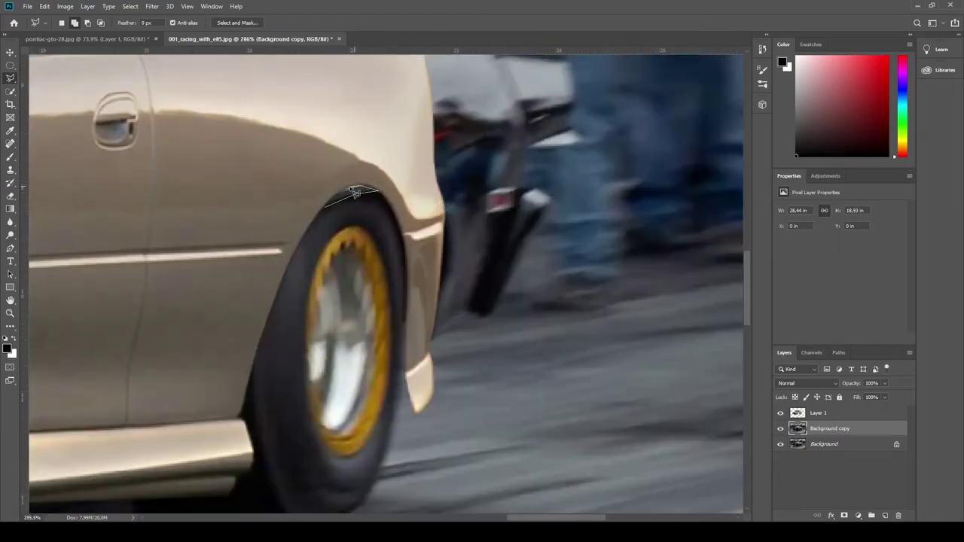
key("ctrl+d")
Select the gap between the rear tyre and the lower rear bumper, paint it black and clear the selection.
scroll(334, 220, "down", 8)
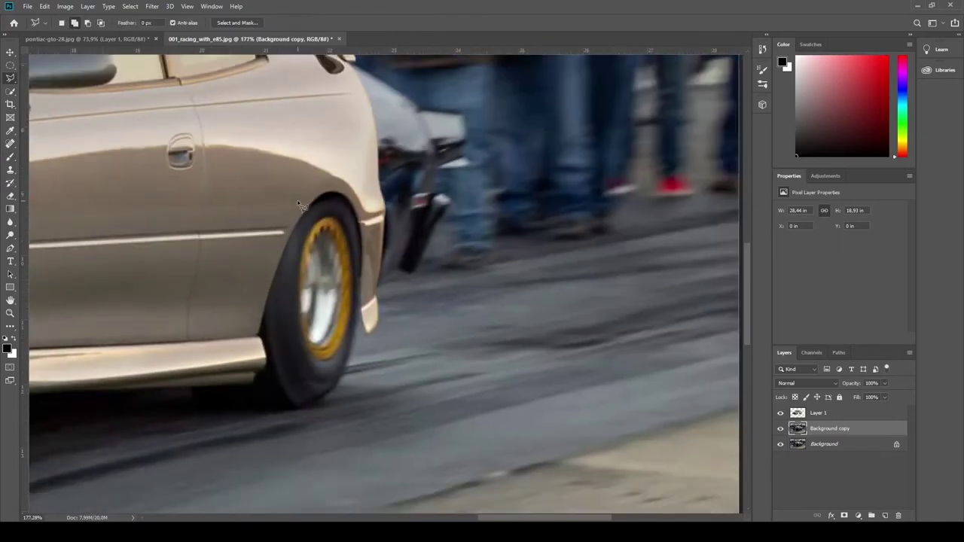
scroll(441, 298, "up", 8)
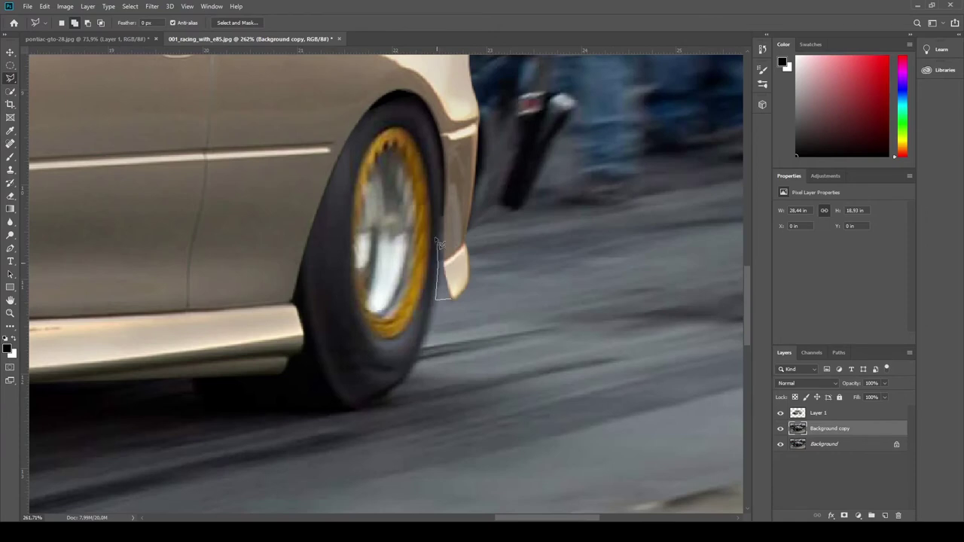
left_click(10, 156)
left_click_drag(480, 334, 446, 252)
left_click(10, 79)
key("ctrl+d")
scroll(269, 255, "down", 7)
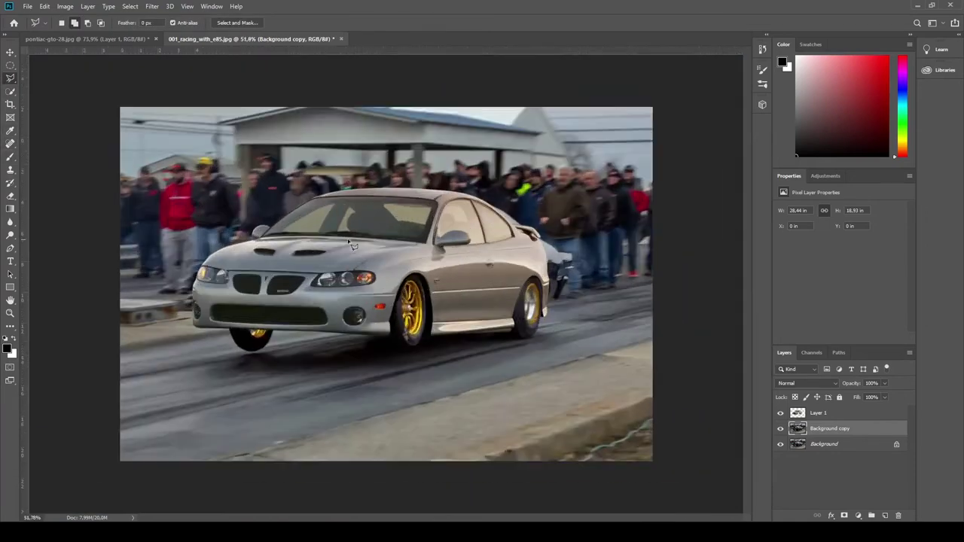
Select the far front wheel below the bumper, then shift a transformed copy of it toward the car's outer corner.
scroll(201, 355, "up", 5)
left_click(243, 281)
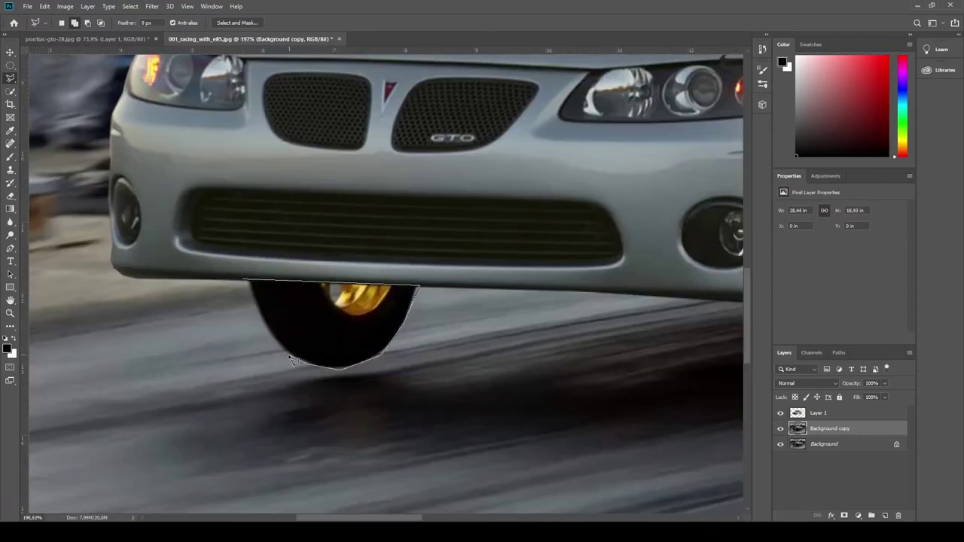
left_click(244, 282)
key("ctrl+alt+t")
mouse_move(357, 336)
left_mouse_down()
mouse_move(295, 336)
mouse_move(388, 323)
left_mouse_up()
left_click_drag(411, 248, 410, 251)
left_click_drag(282, 378, 283, 371)
left_click(481, 23)
key("ctrl+d")
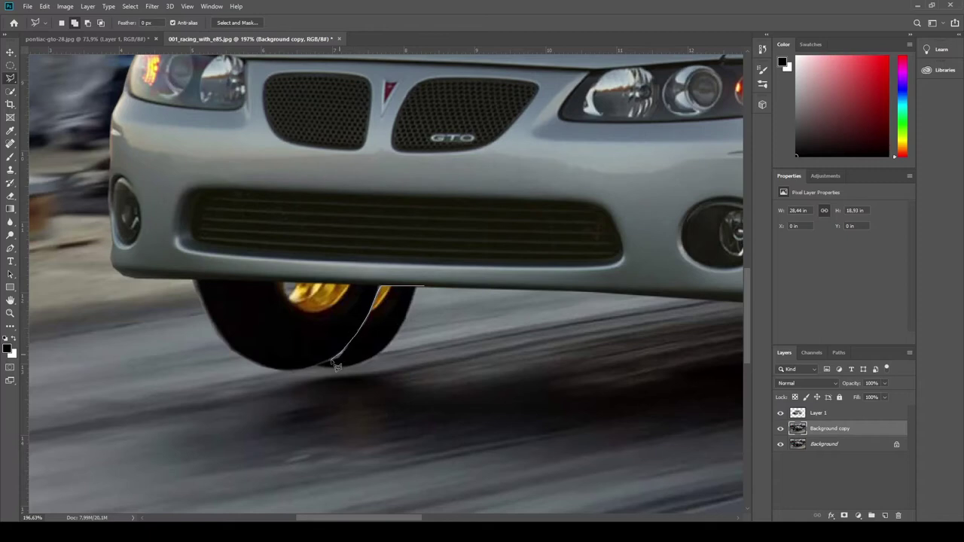
Select the leftover part of the original far front wheel and smudge the surrounding asphalt over it.
double_click(468, 290)
left_click(10, 224)
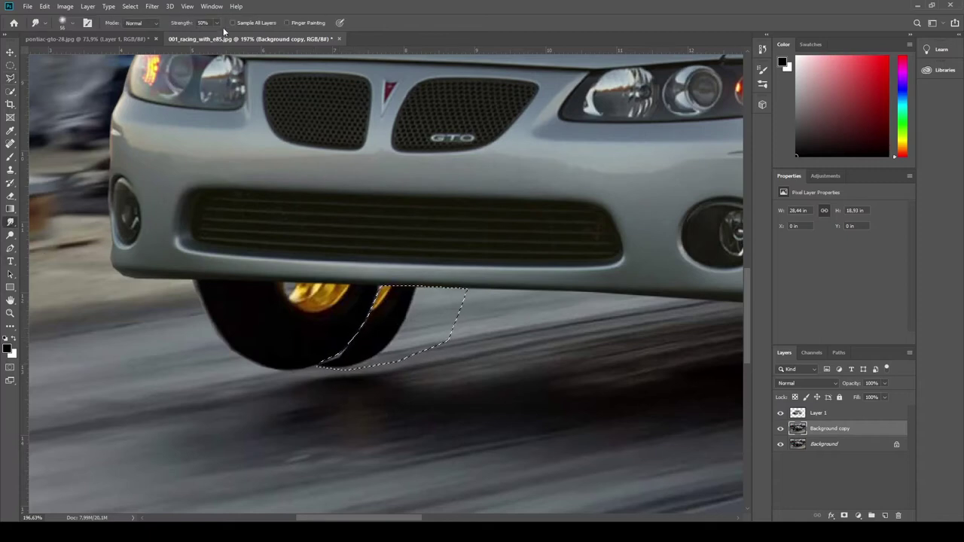
mouse_move(433, 301)
left_mouse_down()
mouse_move(441, 322)
mouse_move(291, 291)
mouse_move(344, 328)
left_mouse_up()
key("ctrl+d")
key("l")
scroll(220, 142, "down", 20)
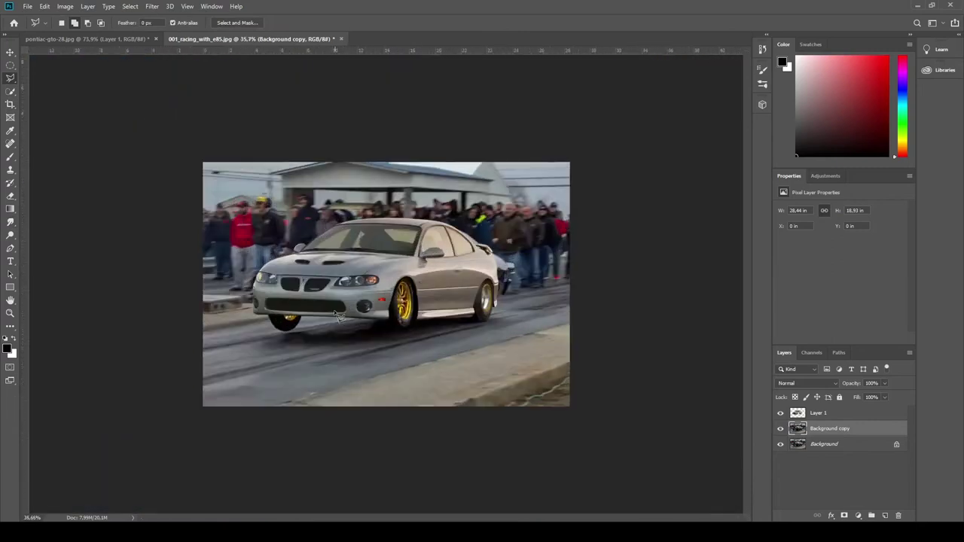
scroll(270, 303, "up", 15)
left_click(11, 223)
key("shift+r")
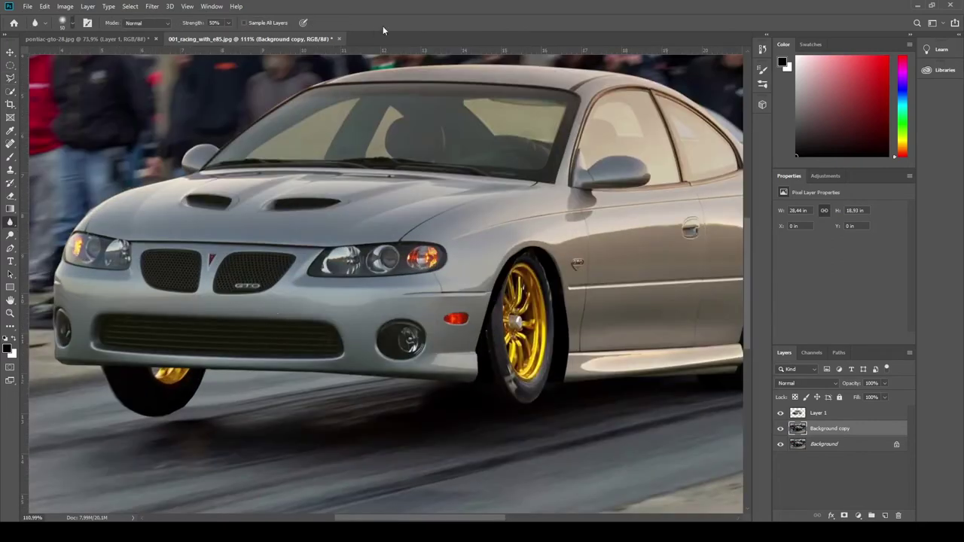
scroll(265, 392, "down", 10)
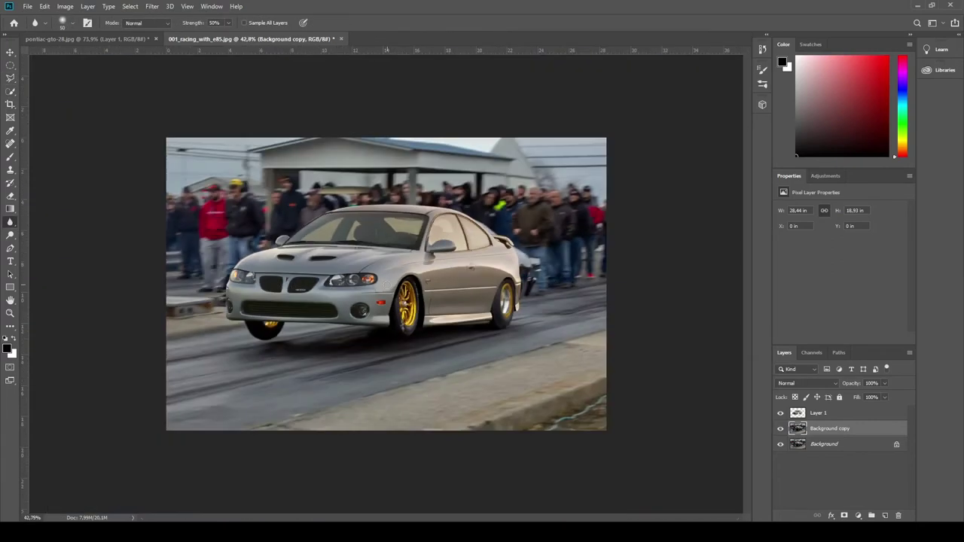
Select the original car's protruding rear end on the background copy, with Layer 1 hidden while outlining it.
scroll(648, 256, "up", 15)
left_click(781, 413)
key("l")
left_click(373, 119)
left_click(457, 416)
left_click(581, 379)
left_click(564, 204)
left_click(372, 118)
left_click(781, 413)
scroll(672, 312, "up", 2)
Smudge the background over the upper part of the original car's protruding rear end, undoing the last stroke.
left_click(9, 222)
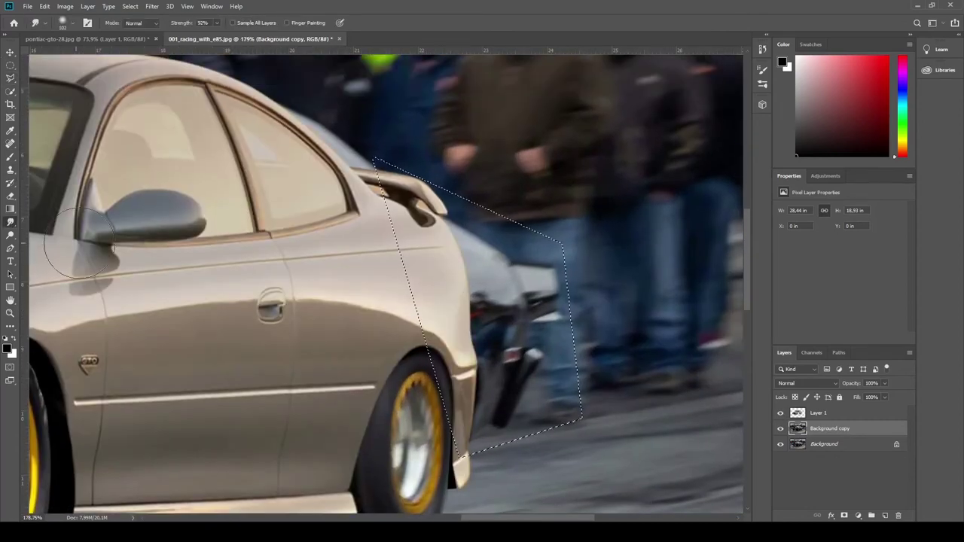
left_click(40, 246)
left_click_drag(549, 252, 476, 250)
mouse_move(554, 290)
left_mouse_down()
mouse_move(465, 330)
mouse_move(486, 392)
mouse_move(525, 374)
mouse_move(512, 394)
left_mouse_up()
key("ctrl+z")
Subtract the rear wheel arch and tyre area from the selection.
left_click(10, 79)
left_click(382, 301, "alt")
left_click(446, 353)
left_click(464, 384)
double_click(461, 458)
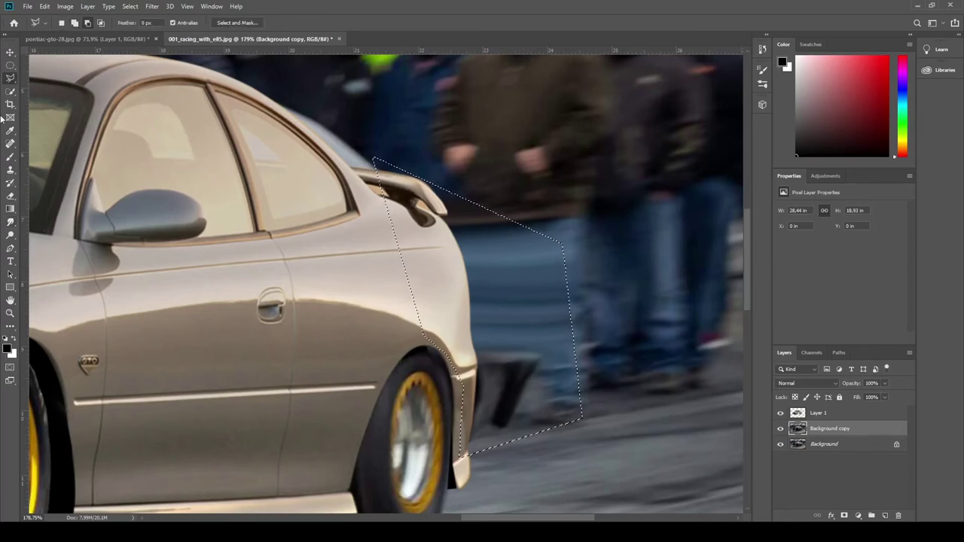
Smudge away the remaining lower part of the original rear bumper and clear the selection.
left_click(10, 222)
mouse_move(533, 348)
left_mouse_down()
mouse_move(508, 403)
mouse_move(463, 324)
left_mouse_up()
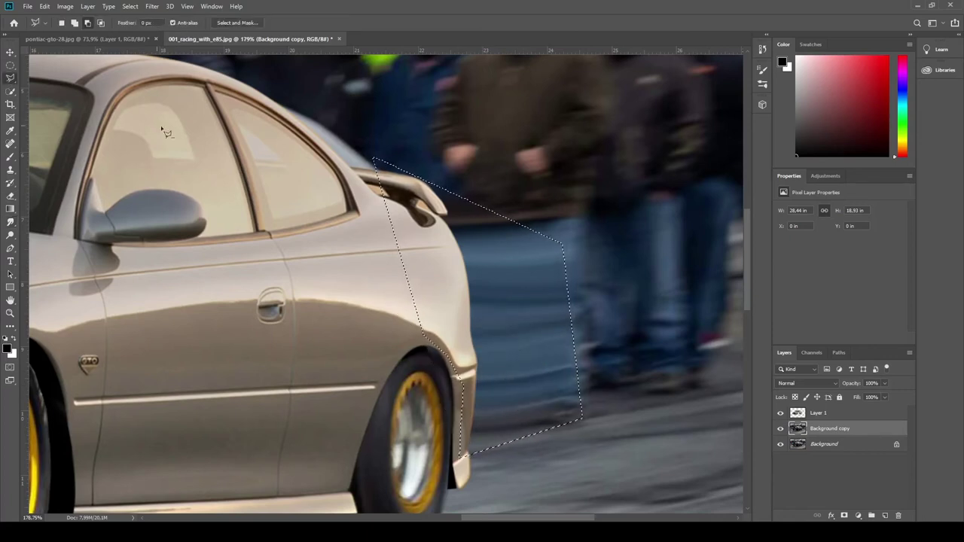
left_click(10, 79)
key("ctrl+d")
scroll(467, 256, "down", 8)
Select the legs of the spectator standing behind the car's rear and copy them to a new layer.
scroll(595, 252, "up", 7)
left_click(592, 246)
left_click(677, 232)
left_click(684, 407)
left_click(588, 410)
left_click(592, 246)
key("ctrl+j")
Move the copied legs beneath the brown-jacketed spectator beside the car's rear and adjust their fit.
key("ctrl+t")
left_click_drag(644, 293, 535, 301)
left_click_drag(613, 218, 621, 223)
left_click_drag(539, 309, 546, 309)
left_click(484, 24)
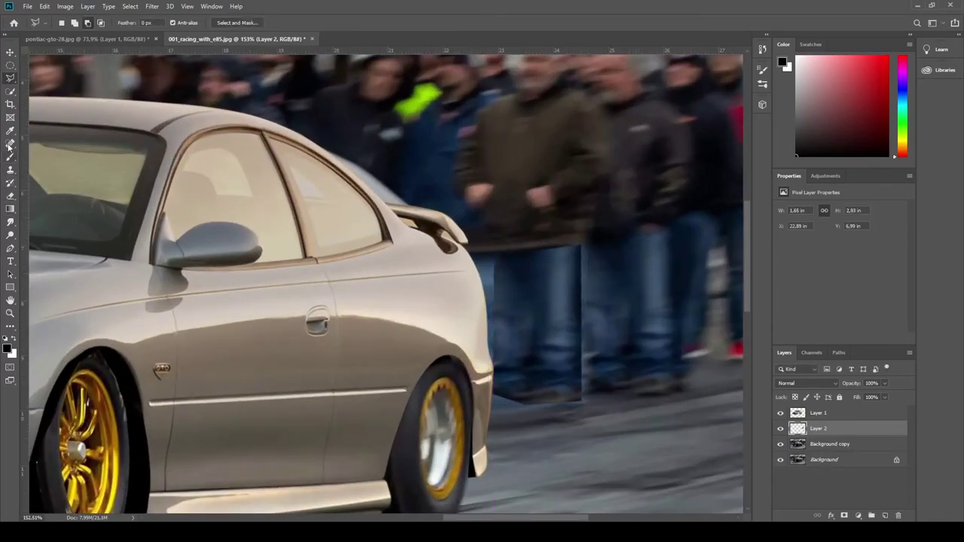
Erase the hard edges of the copied legs to blend them with the jacket, the ground and the crowd.
left_click(11, 196)
mouse_move(496, 268)
left_mouse_down()
mouse_move(495, 312)
mouse_move(576, 241)
left_mouse_up()
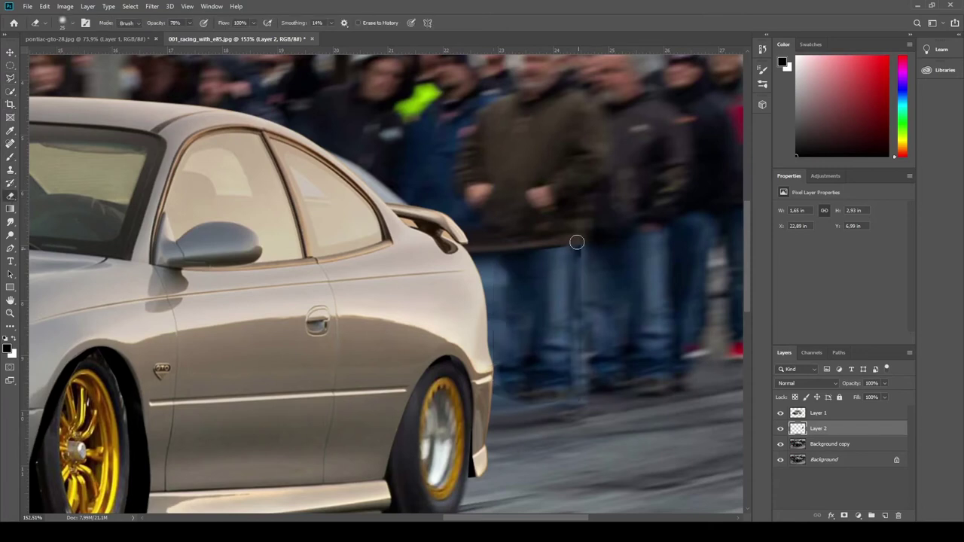
scroll(483, 404, "down", 10)
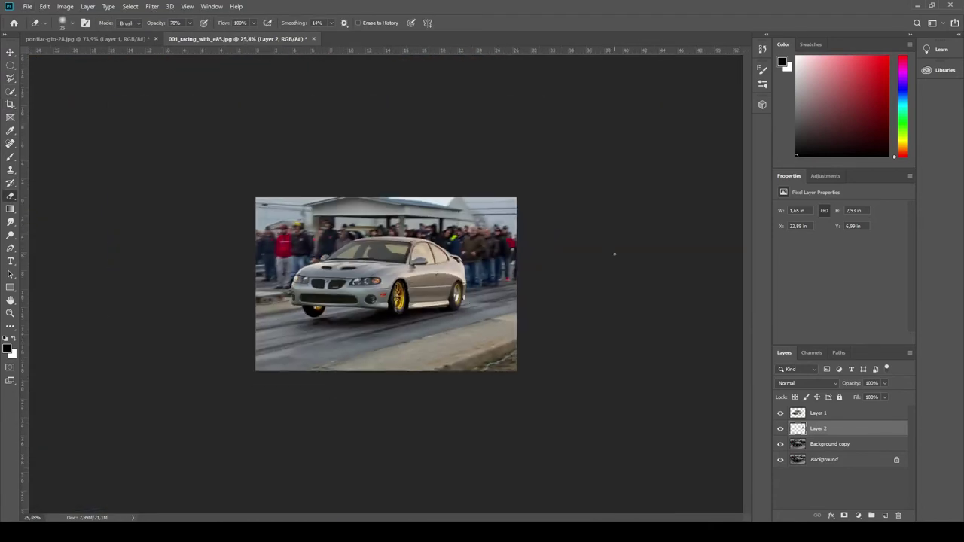
Select the strip behind the GTO's rear roofline and smudge away the original car's remains there on the Background copy layer.
scroll(614, 254, "up", 11)
scroll(428, 184, "up", 2)
left_click(781, 414)
key("l")
left_click(219, 154)
left_click(473, 345)
left_click(534, 265)
double_click(289, 149)
left_click(781, 414)
left_click(10, 223)
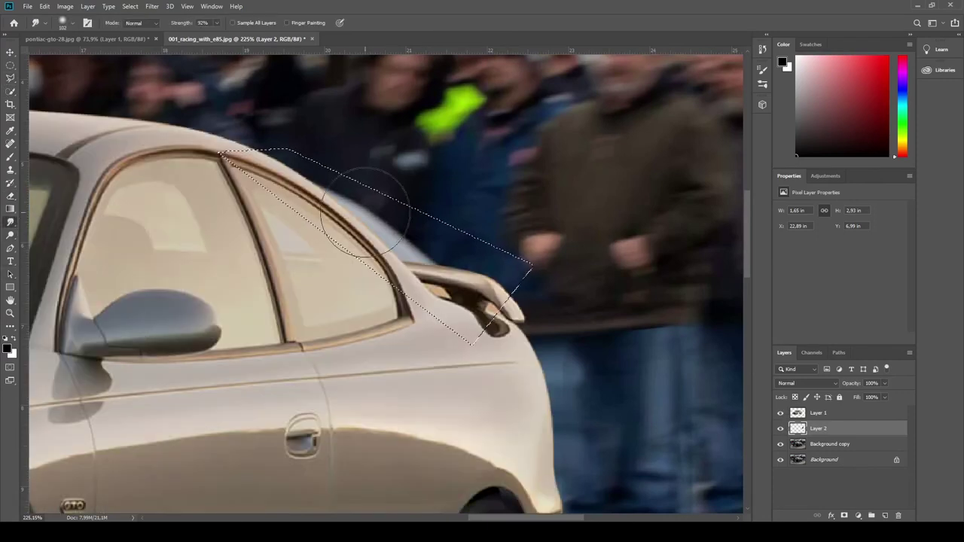
left_click(831, 445)
key("l")
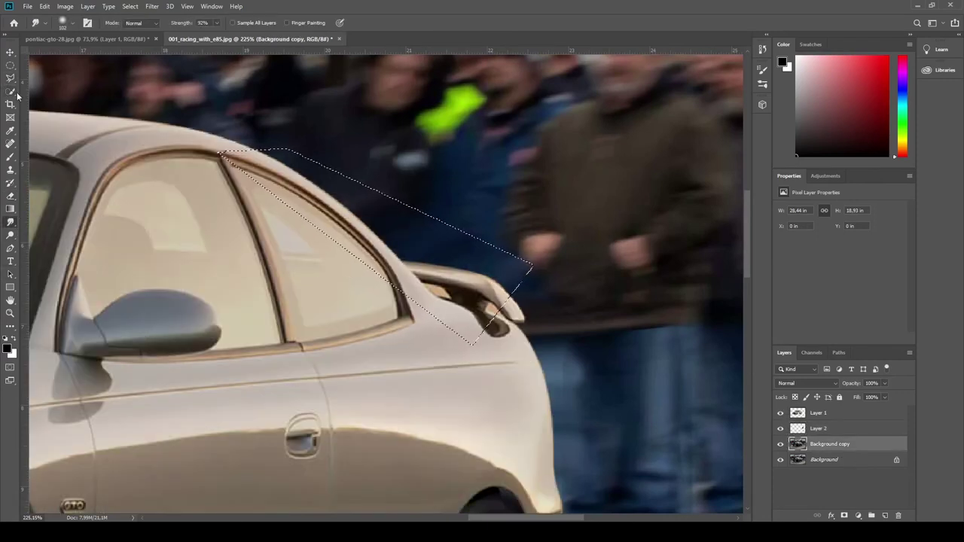
key("ctrl+d")
Delete the leftover background in the gaps beneath the rear spoiler on Layer 1 and clear the selection.
left_click(822, 416)
key("Delete")
key("ctrl+d")
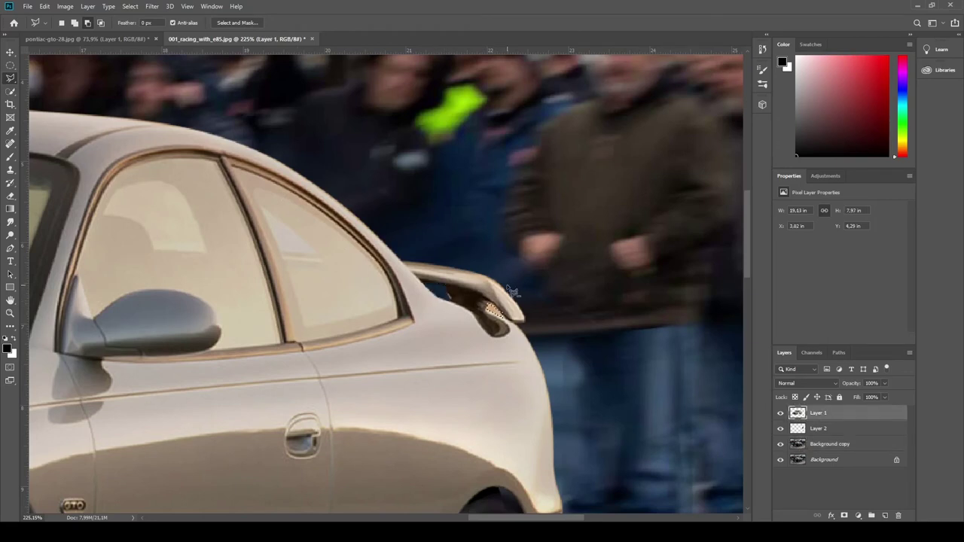
key("Delete")
key("ctrl+d")
Outline the windshield on Layer 1, darken its glass to near black, and clear the selection.
scroll(528, 264, "down", 14)
scroll(294, 226, "up", 12)
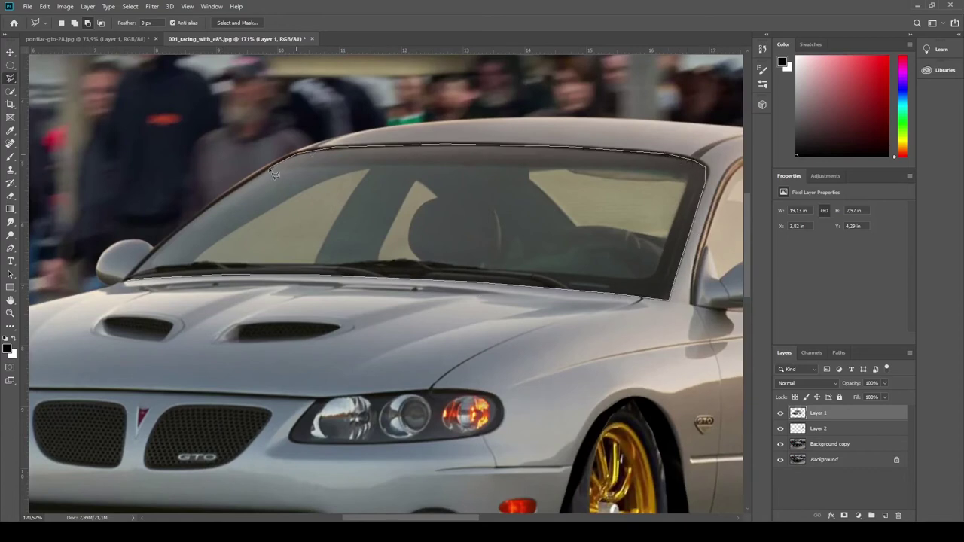
left_click(135, 280)
scroll(509, 273, "right", 5)
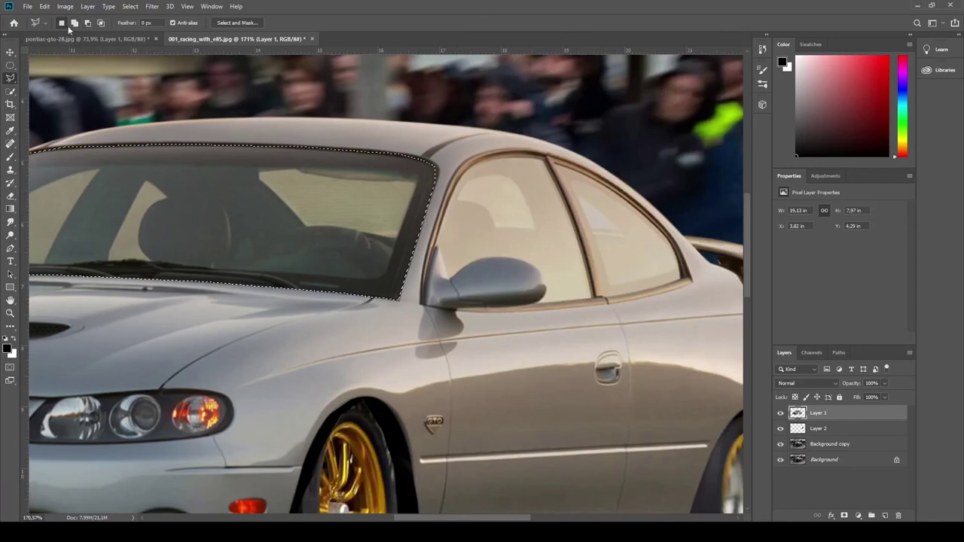
scroll(509, 273, "down", 3)
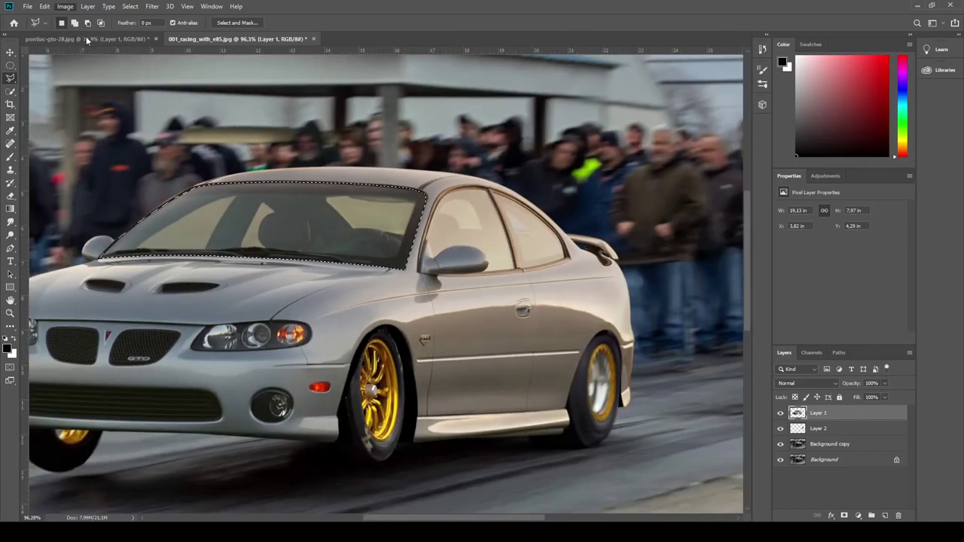
key("i")
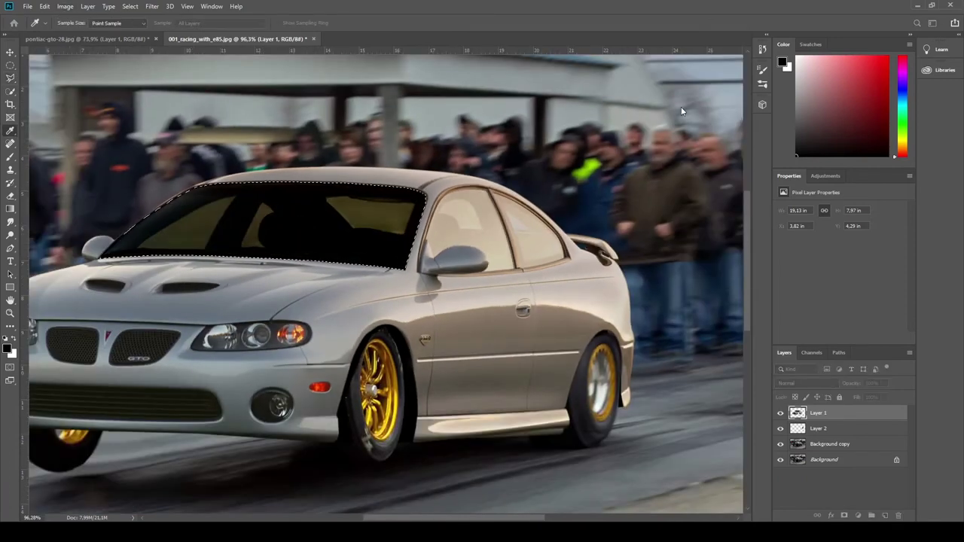
key("l")
left_click(10, 156)
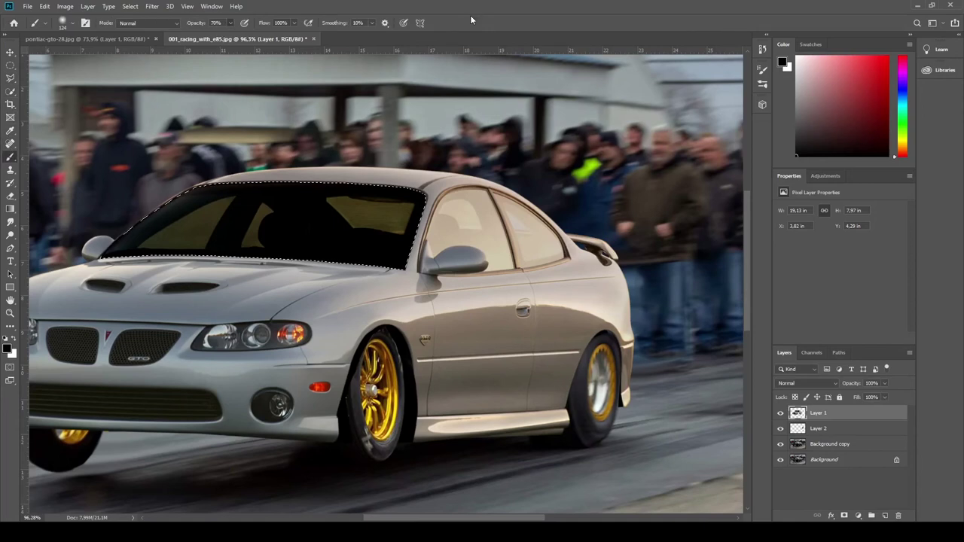
key("ctrl+d")
Outline the front side window around the door mirror and darken it with an image adjustment.
left_click(11, 78)
scroll(361, 233, "down", 5)
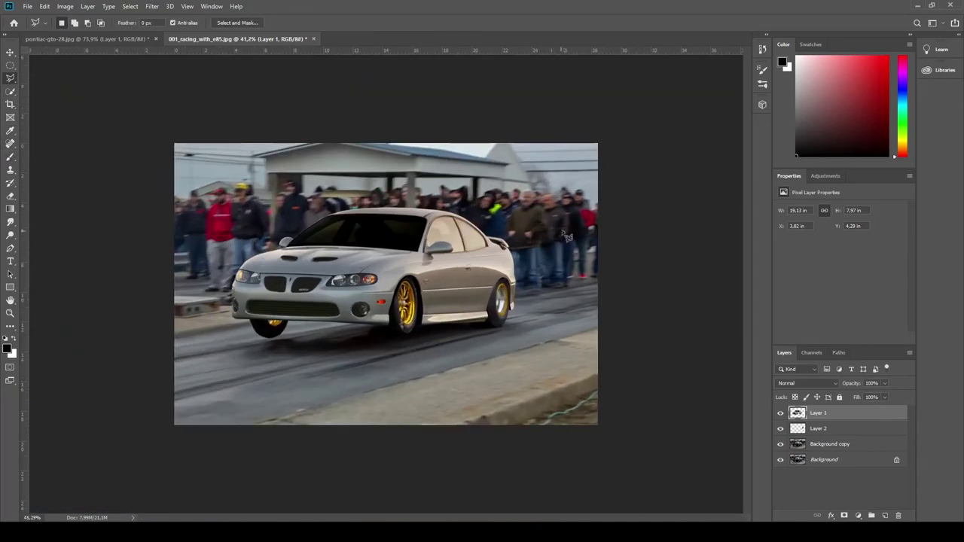
scroll(467, 226, "up", 9)
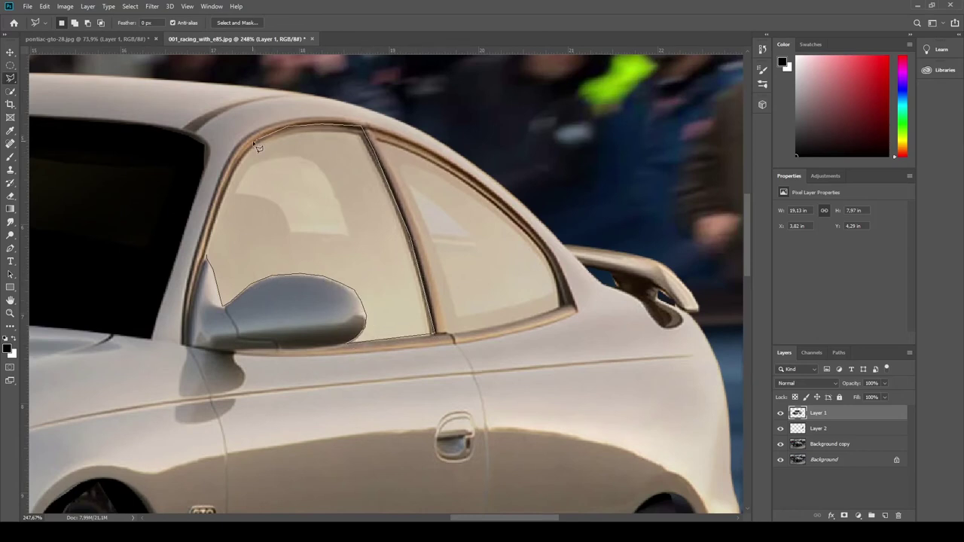
left_click(206, 257)
left_click(68, 8)
left_click(206, 46)
mouse_move(520, 219)
left_mouse_down()
mouse_move(609, 219)
mouse_move(595, 220)
left_mouse_up()
left_click(681, 141)
Brush black at 70% opacity over the selected front side window and clear the selection.
left_click(10, 158)
mouse_move(361, 204)
left_mouse_down()
mouse_move(395, 301)
mouse_move(244, 256)
left_mouse_up()
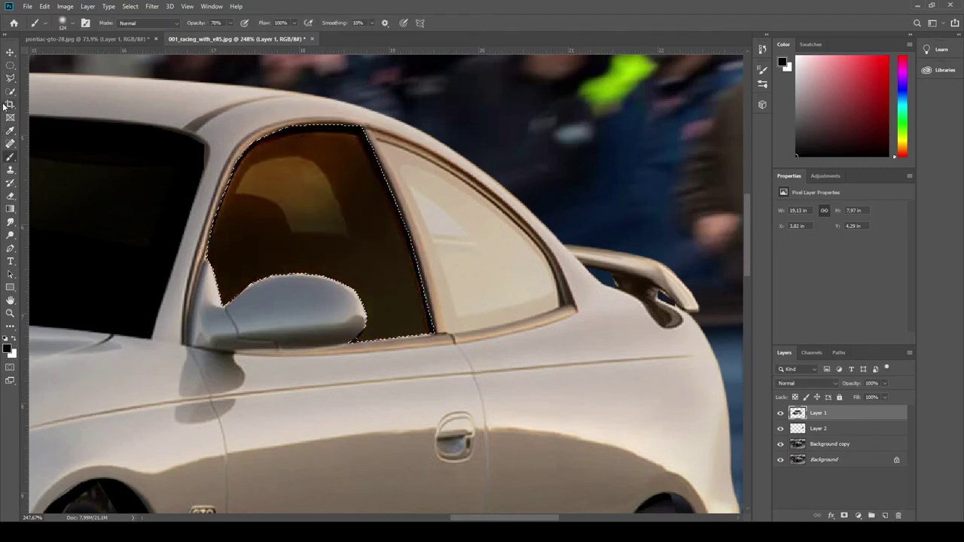
left_click(11, 79)
key("ctrl+d")
Outline the rear quarter window and darken its glass with an image adjustment.
scroll(199, 228, "down", 4)
scroll(199, 232, "down", 6)
scroll(495, 230, "up", 9)
left_click_drag(316, 205, 377, 239)
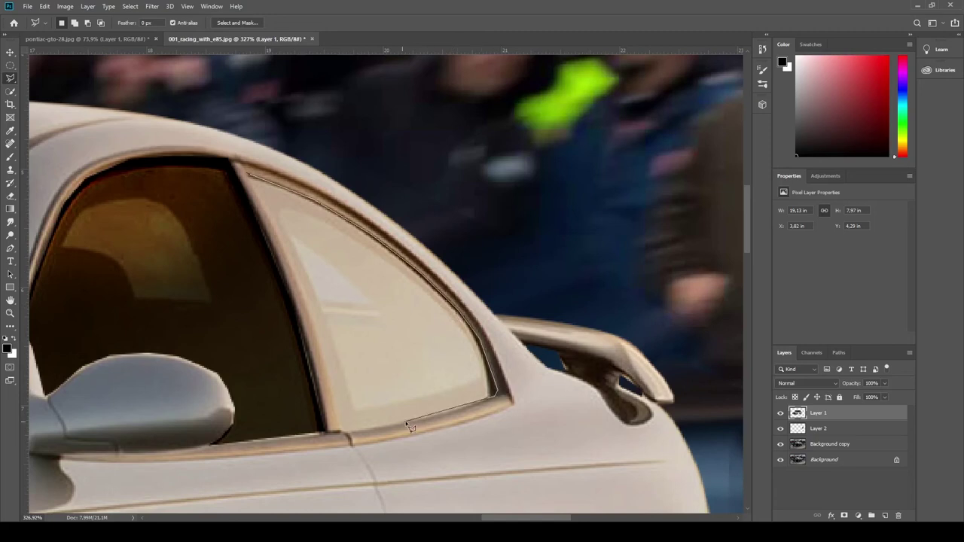
left_click(250, 175)
left_click(65, 7)
left_click(197, 66)
mouse_move(554, 220)
left_mouse_down()
mouse_move(624, 225)
mouse_move(584, 224)
left_mouse_up()
left_click(653, 127)
Brush black over the selected rear quarter window and clear the selection.
key("b")
mouse_move(302, 219)
left_mouse_down()
mouse_move(361, 408)
mouse_move(460, 384)
left_mouse_up()
key("l")
key("ctrl+d")
scroll(411, 248, "down", 9)
key("ctrl+minus")
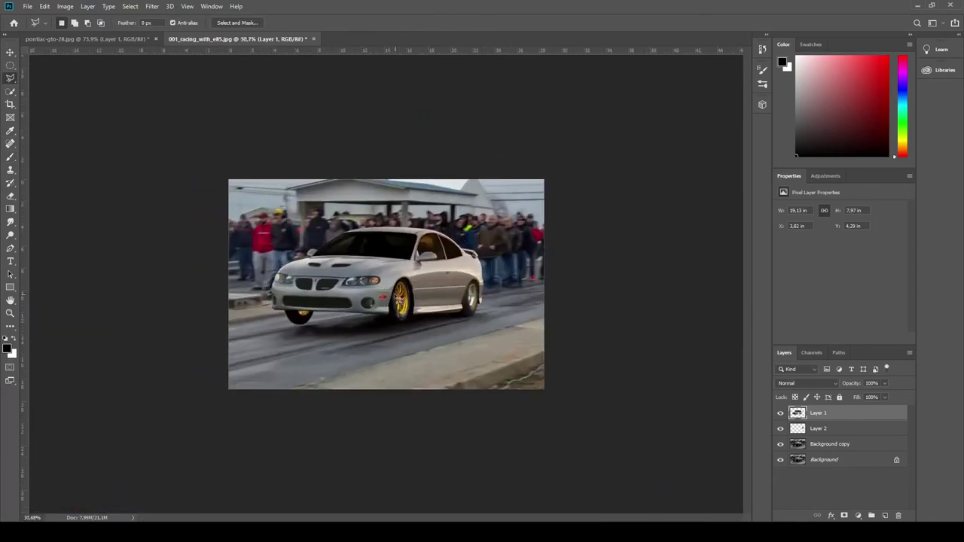
Hide the GTO layers, select the original car's exposed engine with its intake scoop and engine bay, and copy it to a new layer.
key("ctrl+plus")
key("ctrl+plus")
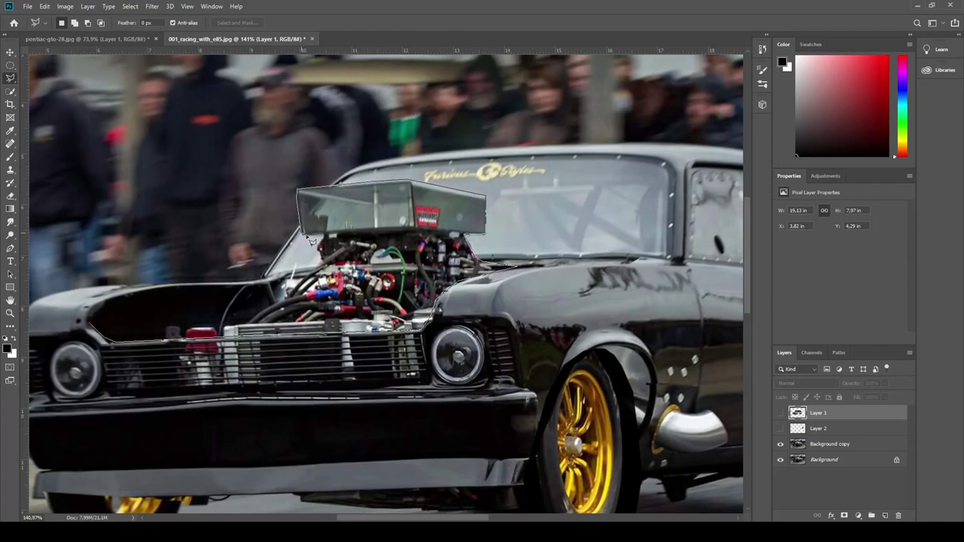
left_click(136, 302)
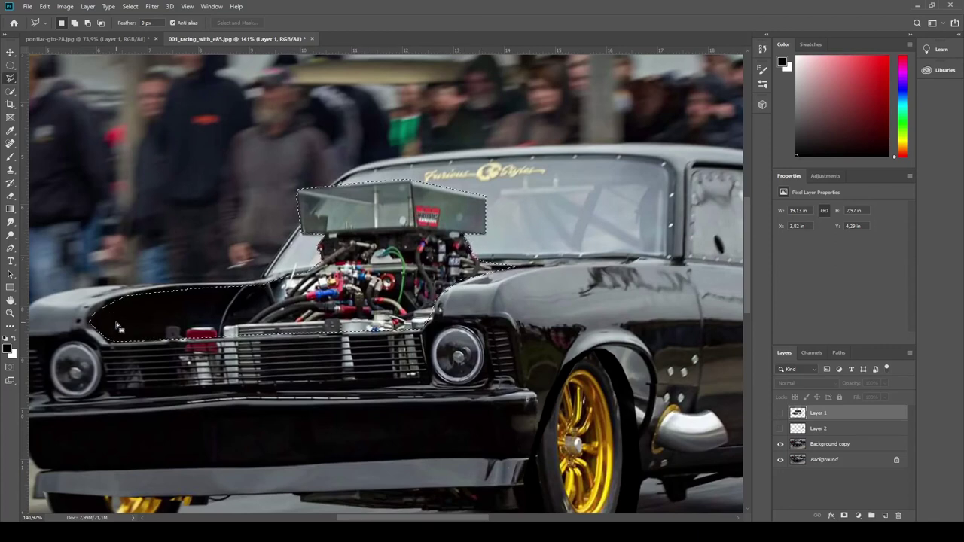
key("ctrl+j")
Show the GTO body beneath the engine copy and transform the engine to fit over the hood.
left_click_drag(781, 413, 809, 409)
key("ctrl+t")
left_click_drag(532, 179, 531, 195)
left_click_drag(434, 281, 413, 274)
left_click_drag(275, 336, 274, 351)
left_click_drag(411, 311, 399, 310)
key("ctrl+0")
scroll(332, 252, "up", 5)
left_click_drag(336, 269, 341, 249)
left_click_drag(490, 170, 488, 166)
left_click(483, 22)
Hide the engine layer and trace a Pen path along the hood's far side seam, starting beside the far headlight.
key("ctrl+0")
scroll(178, 217, "up", 13)
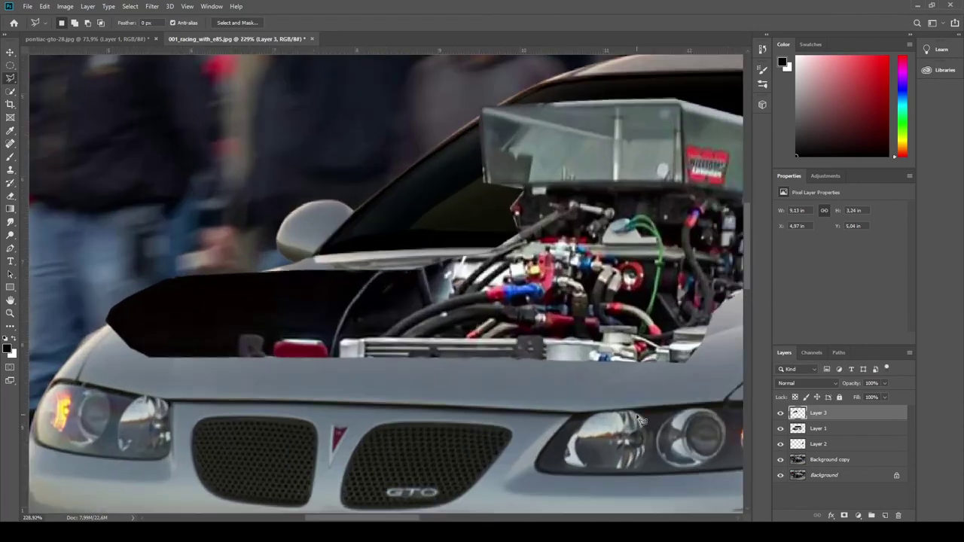
left_click(780, 413)
key("p")
scroll(88, 394, "up", 3)
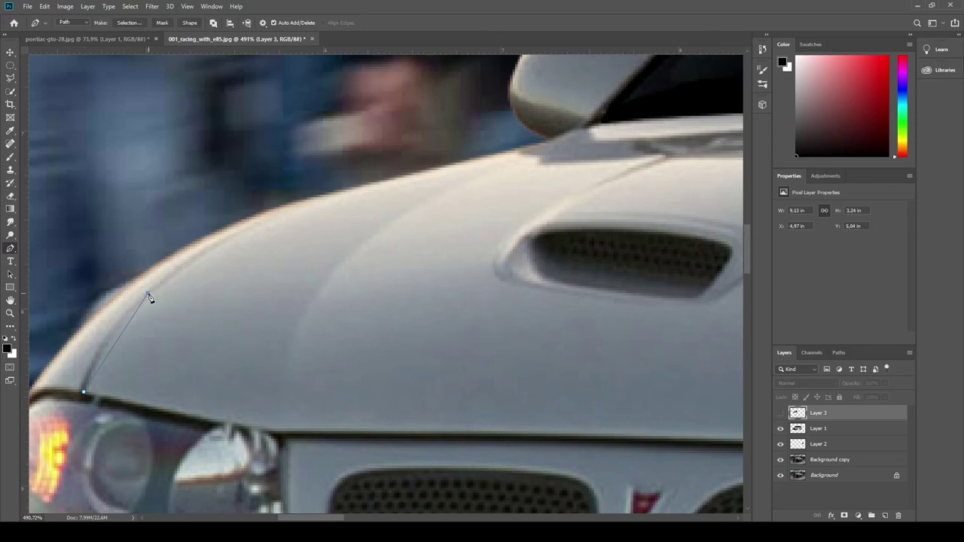
scroll(226, 279, "up", 1)
left_click(298, 247)
left_click_drag(233, 285, 229, 276)
left_click(581, 168)
left_click_drag(516, 187, 522, 188)
Continue the Pen path along the hood's rear edge at the windshield base to its near corner.
scroll(398, 222, "up", 1)
left_click_drag(319, 518, 360, 518)
left_click(469, 194)
left_click_drag(225, 211, 218, 206)
scroll(428, 284, "right", 8)
left_click(464, 215)
scroll(452, 226, "right", 3)
left_click(457, 263)
left_click_drag(177, 235, 175, 232)
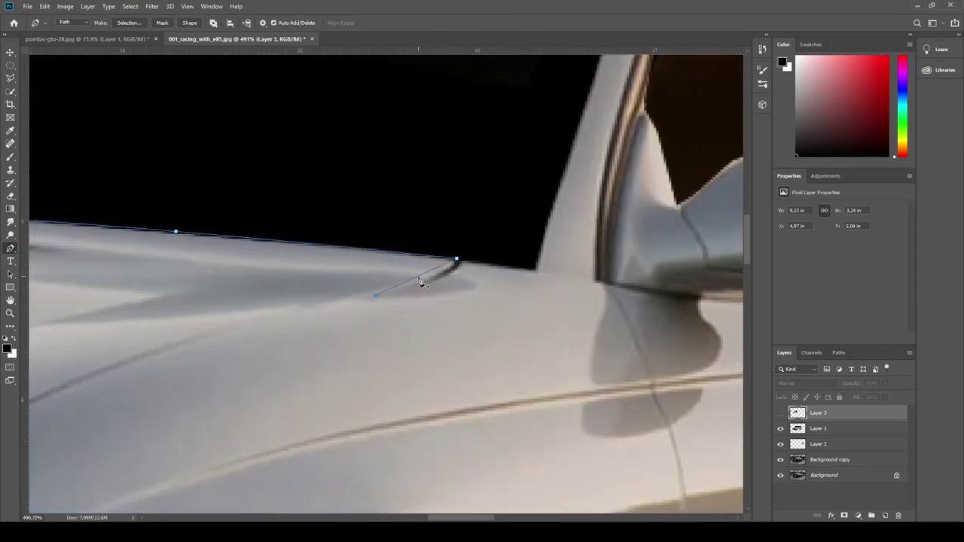